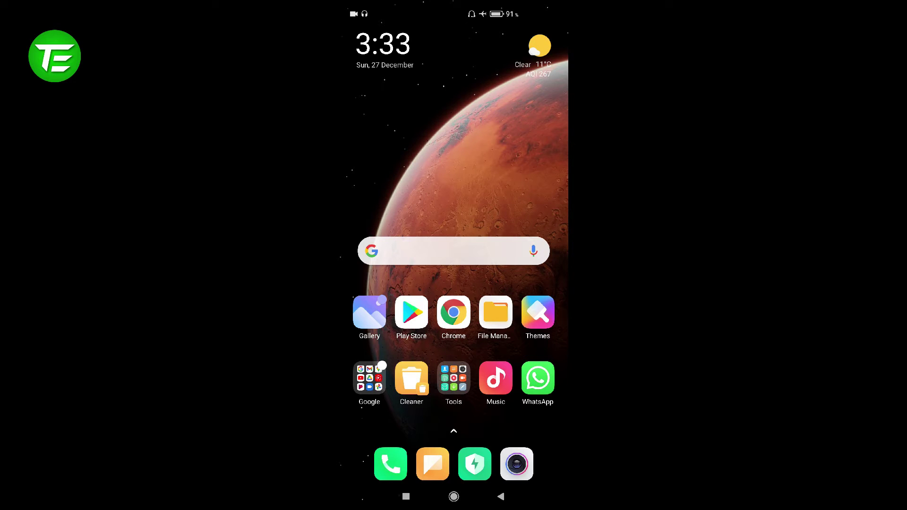
Step: Search the app drawer for 'pics' and launch PicsKit
drag(538, 206, 538, 118)
click(453, 460)
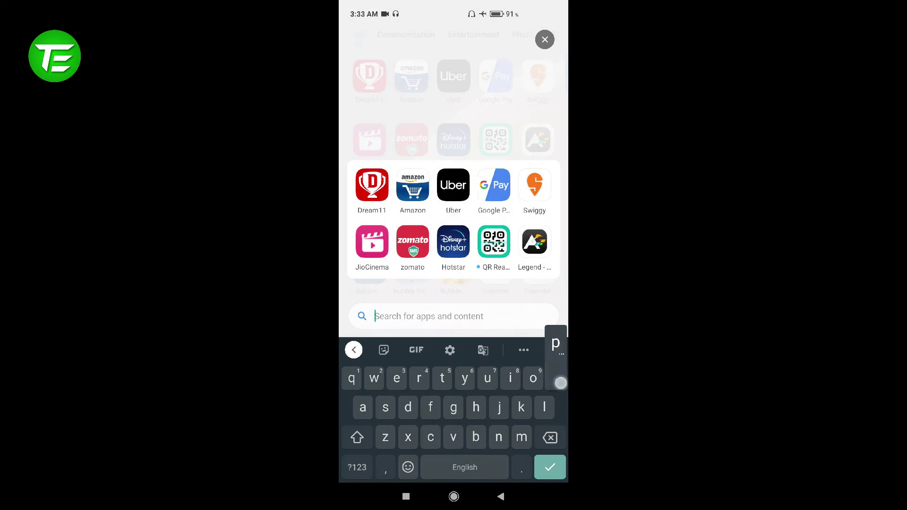
text(pics)
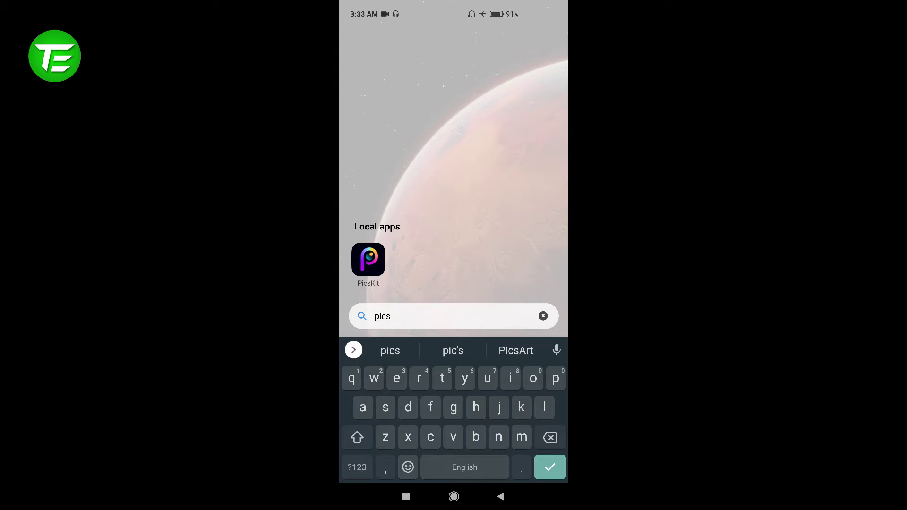
click(368, 259)
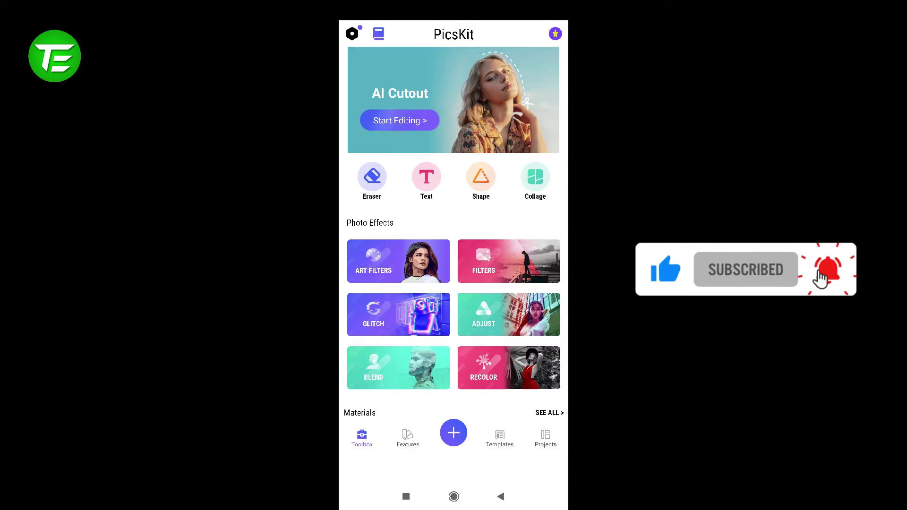
Step: Start a new creation using the plain green gallery image as the canvas
click(453, 432)
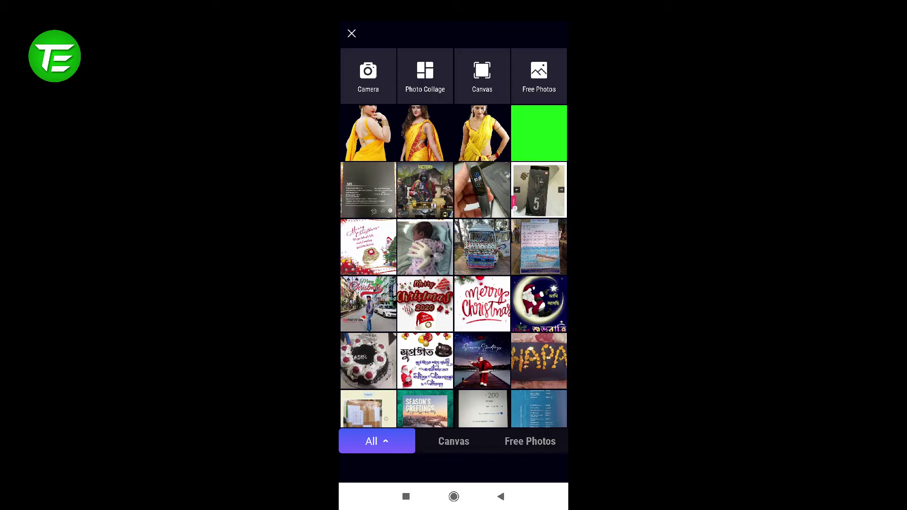
scroll(454, 236, down, 2)
scroll(454, 236, up, 2)
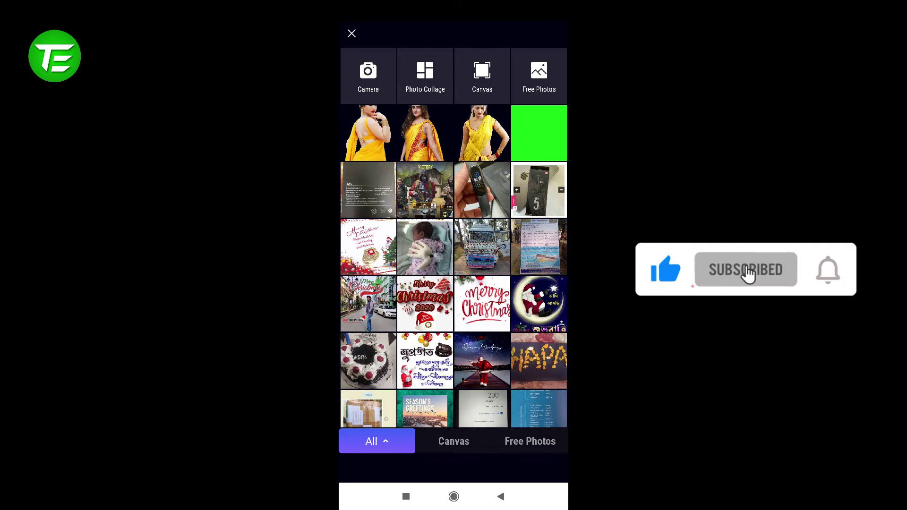
scroll(453, 236, down, 2)
scroll(454, 236, up, 2)
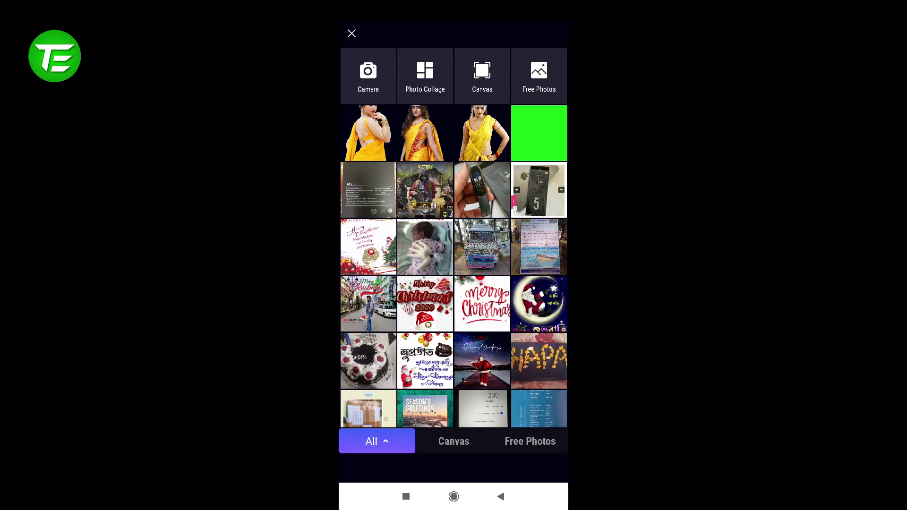
click(539, 133)
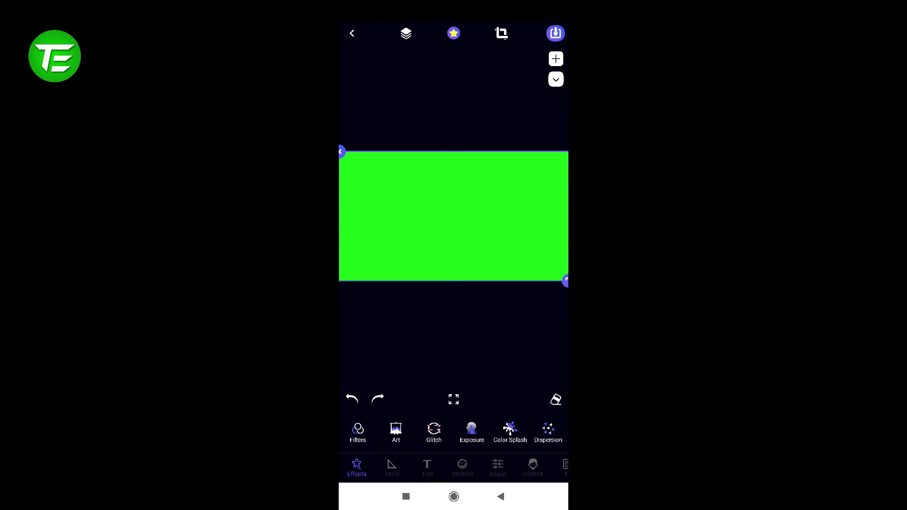
Step: Add the yellow-sari woman photo as a layer and move it to the canvas's left edge
click(555, 79)
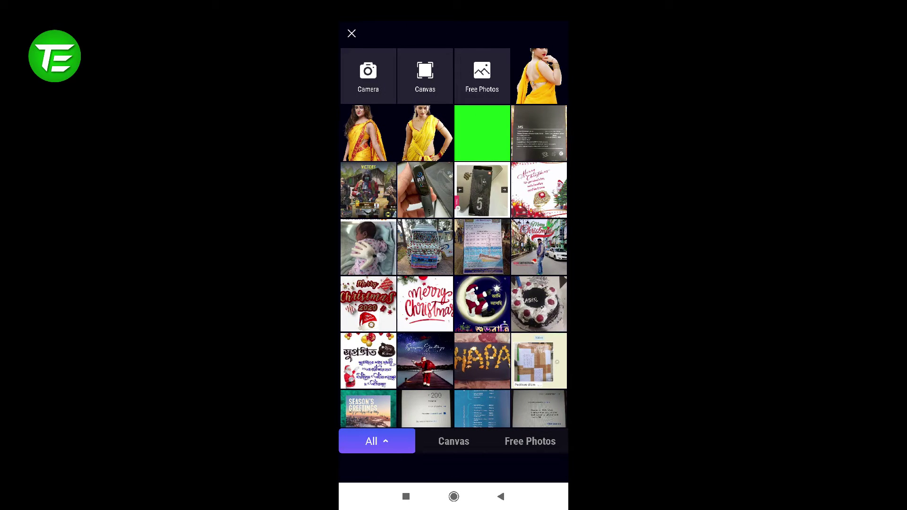
click(425, 133)
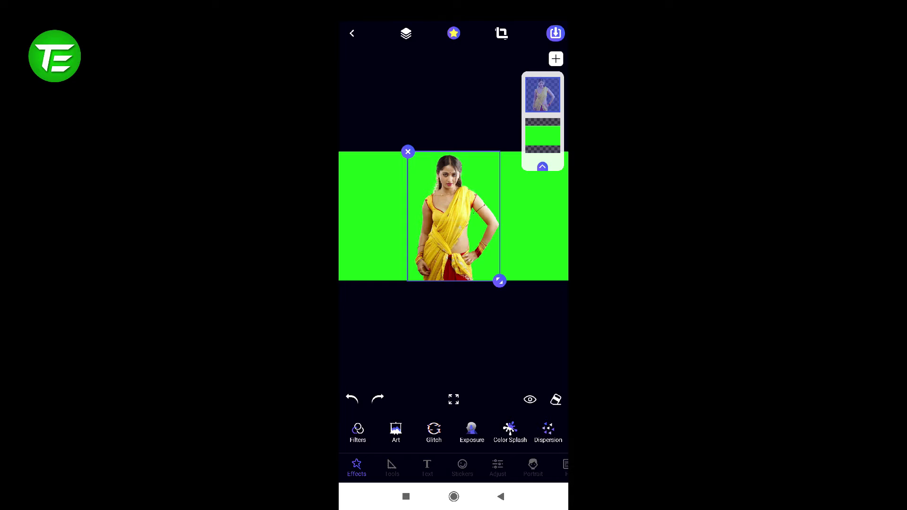
drag(453, 217, 392, 217)
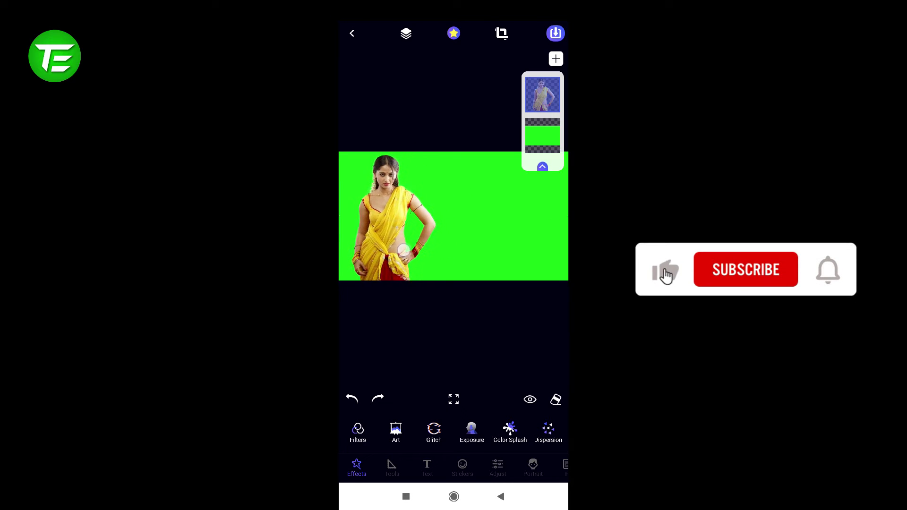
drag(404, 248, 398, 249)
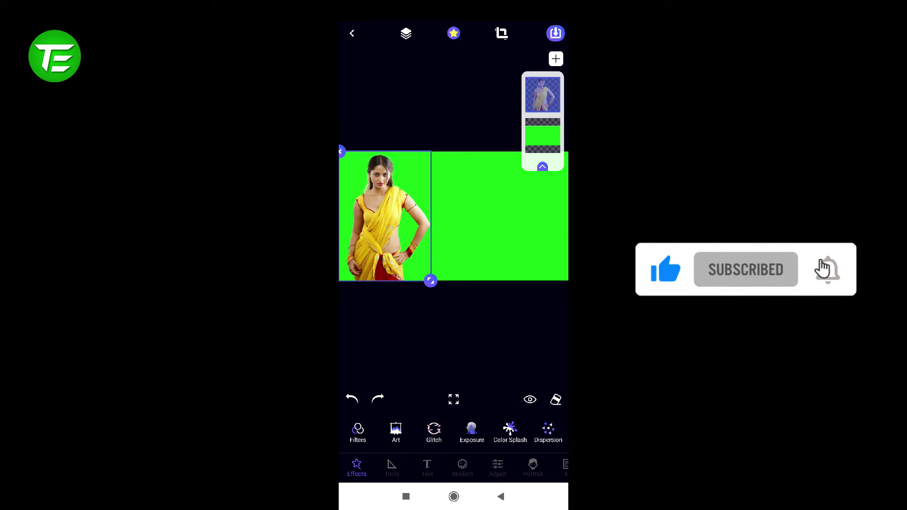
click(556, 58)
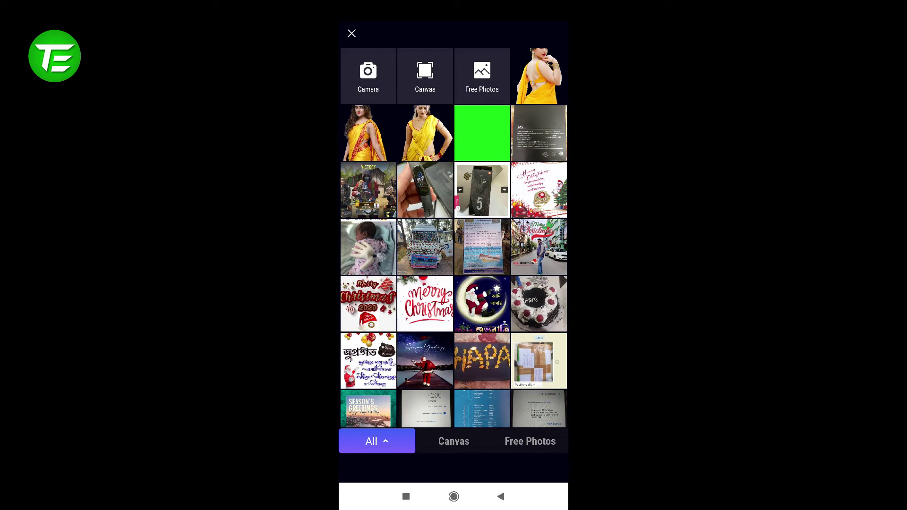
Step: Add the back-facing woman beside the first and a third yellow-sari woman on the right
click(538, 78)
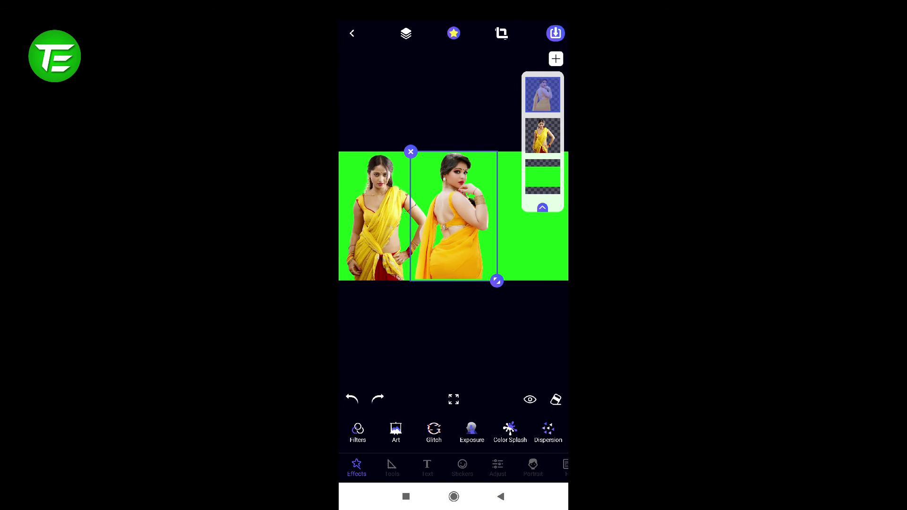
mouse_move(472, 233)
mouse_down()
mouse_move(462, 235)
mouse_move(466, 224)
mouse_up()
click(555, 58)
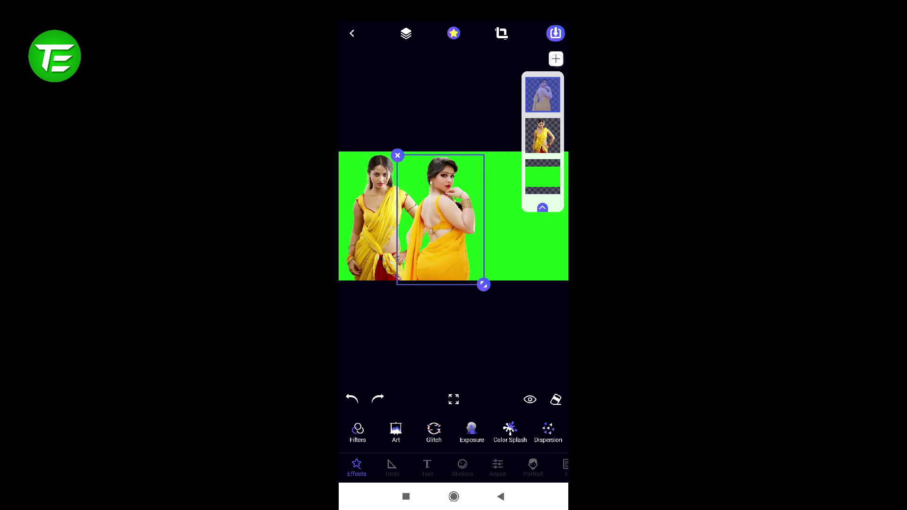
click(377, 136)
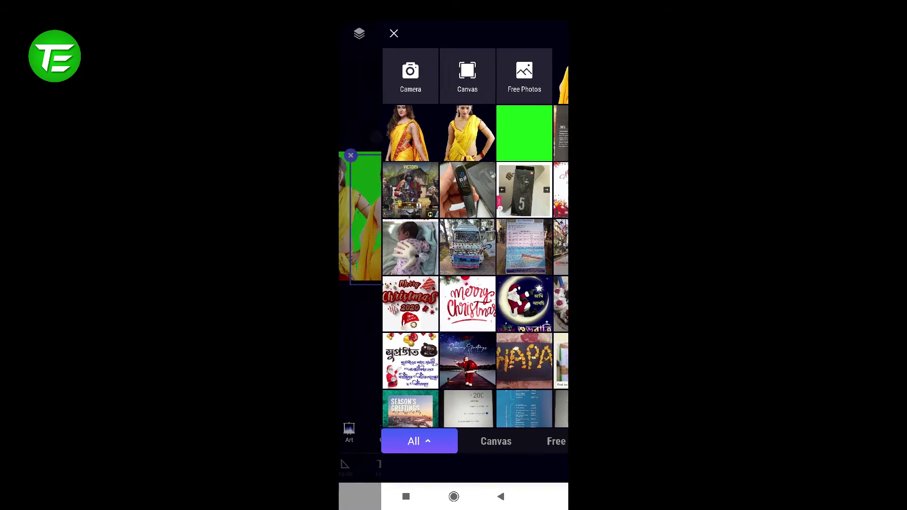
drag(452, 268, 503, 266)
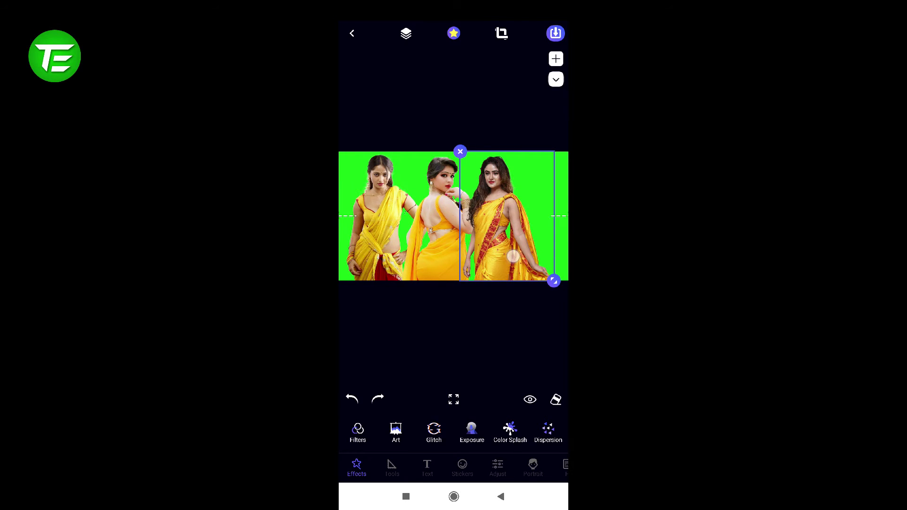
drag(514, 257, 505, 257)
Step: Shift the left woman slightly right, away from the canvas edge
click(434, 236)
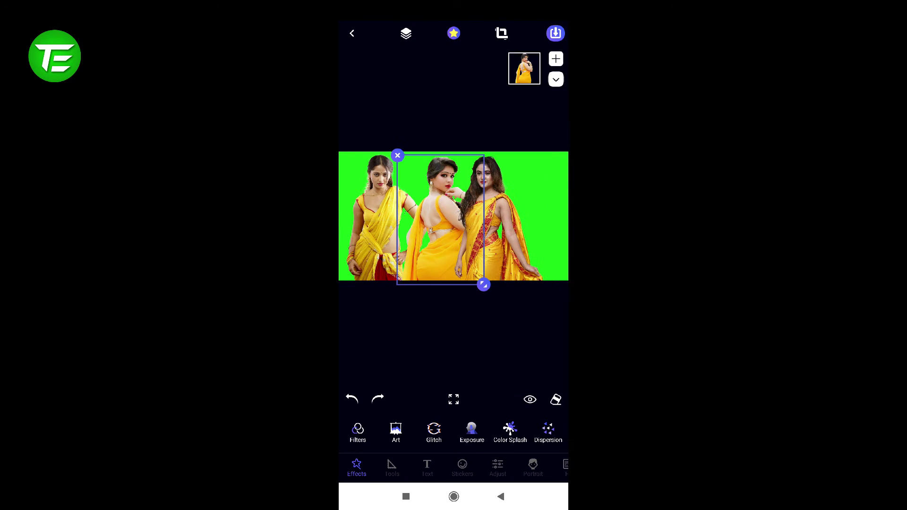
click(378, 263)
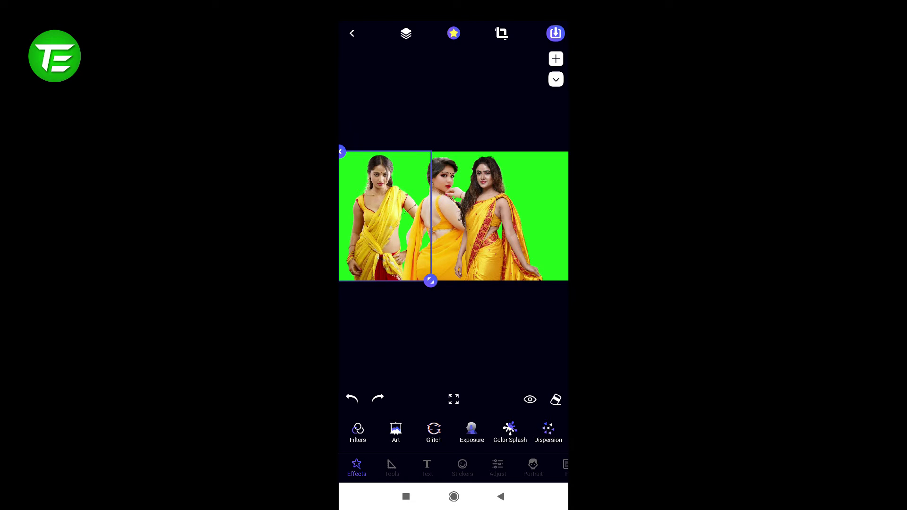
drag(380, 259, 392, 261)
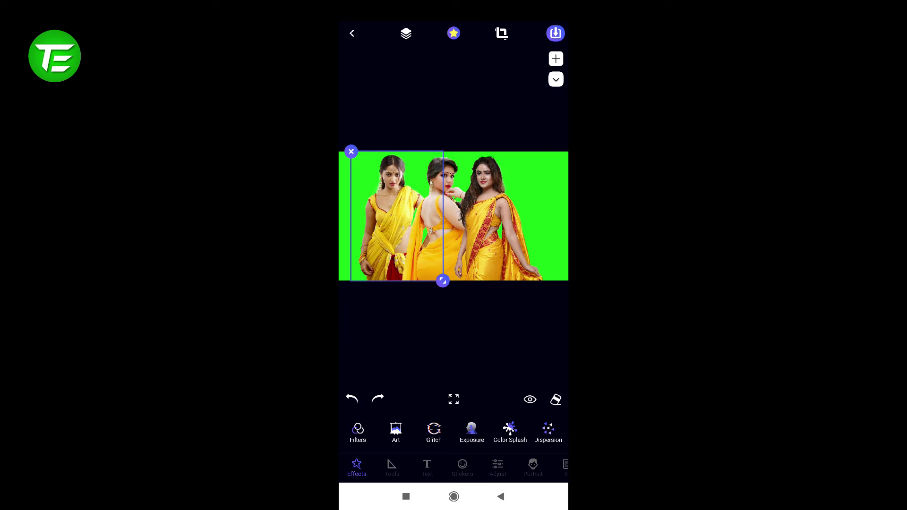
Step: Move the right-hand woman's layer to second place, beneath the back-facing middle figure
click(498, 217)
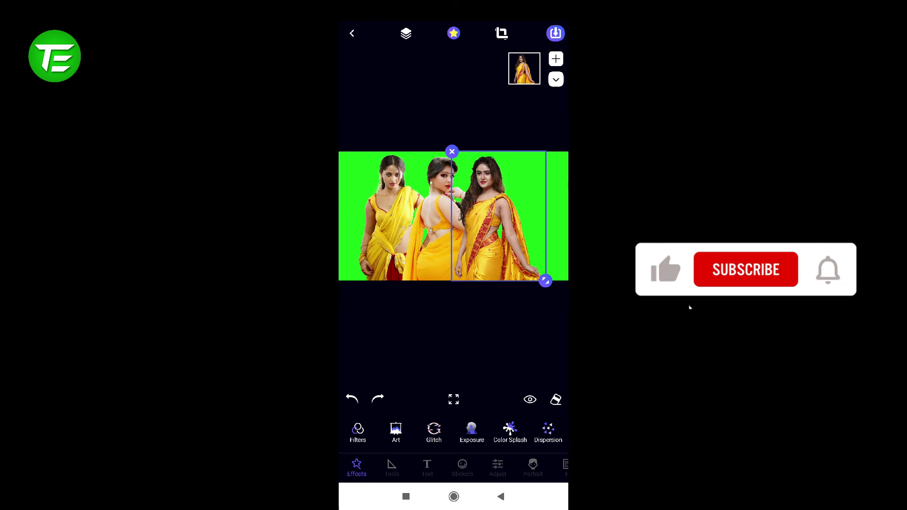
click(555, 79)
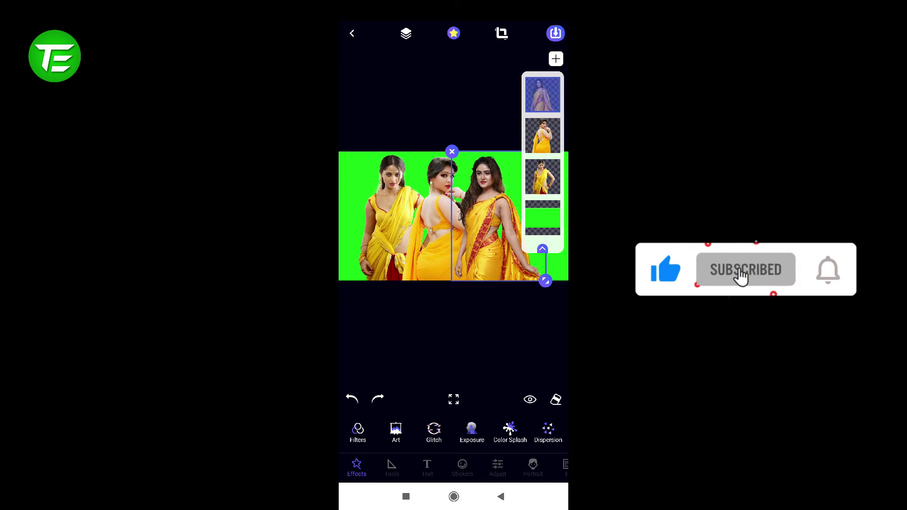
drag(543, 94, 551, 183)
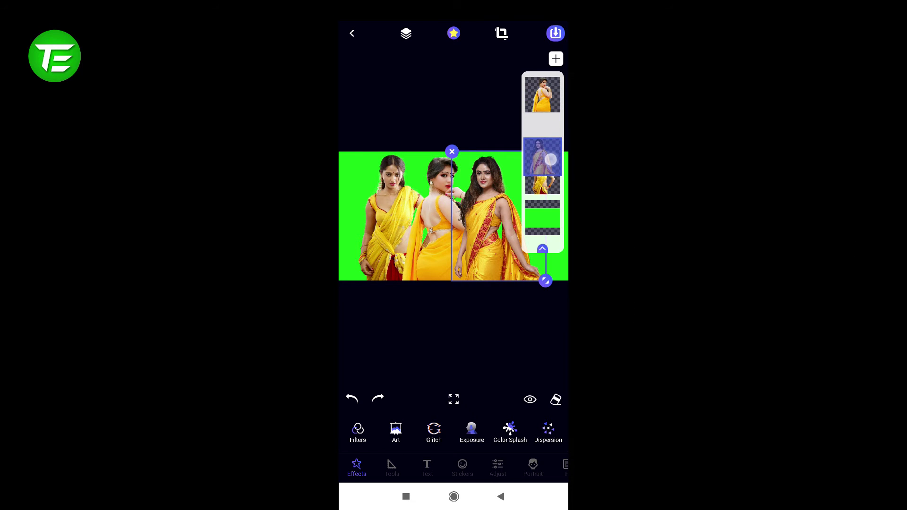
mouse_move(551, 183)
mouse_down()
mouse_move(552, 127)
mouse_move(543, 136)
mouse_up()
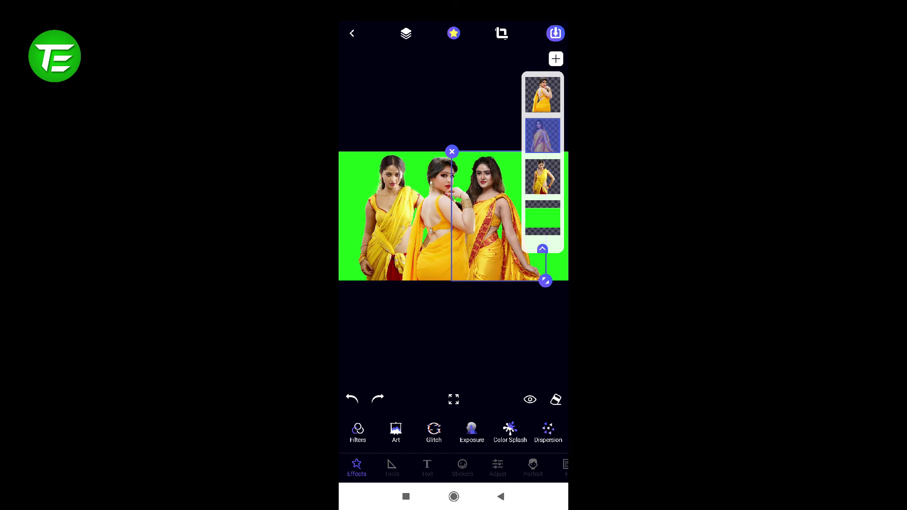
click(542, 248)
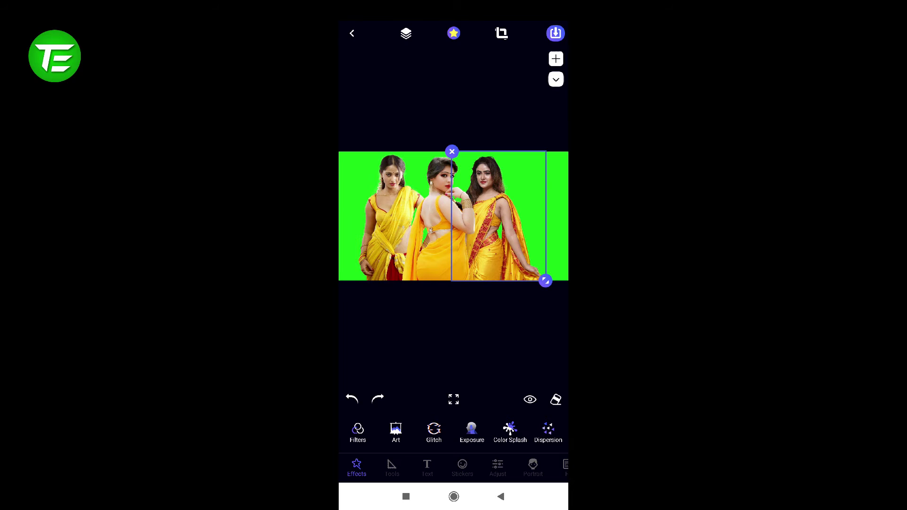
Step: Save the three-woman composite and bring up the Others share options
click(529, 115)
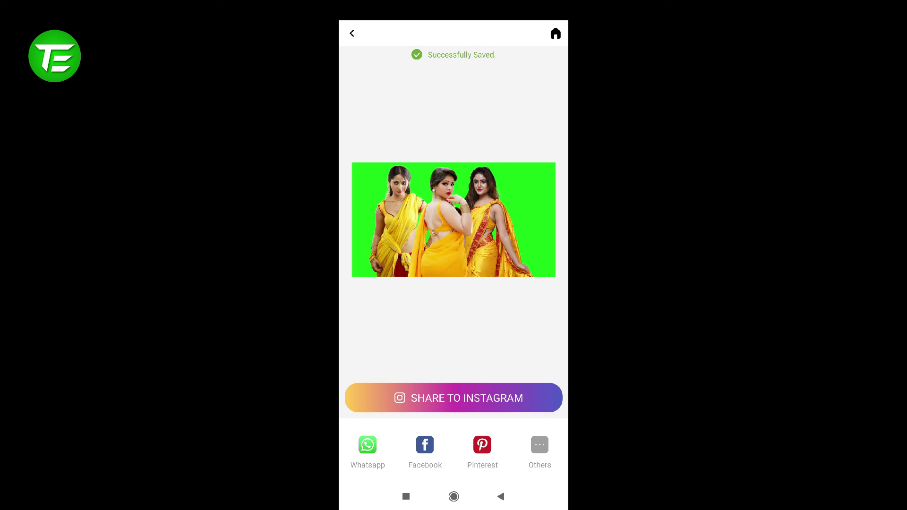
click(539, 444)
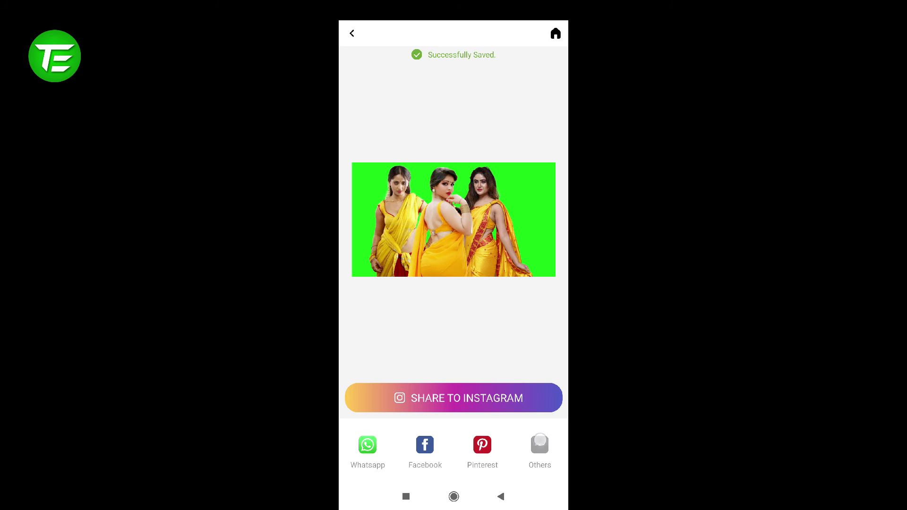